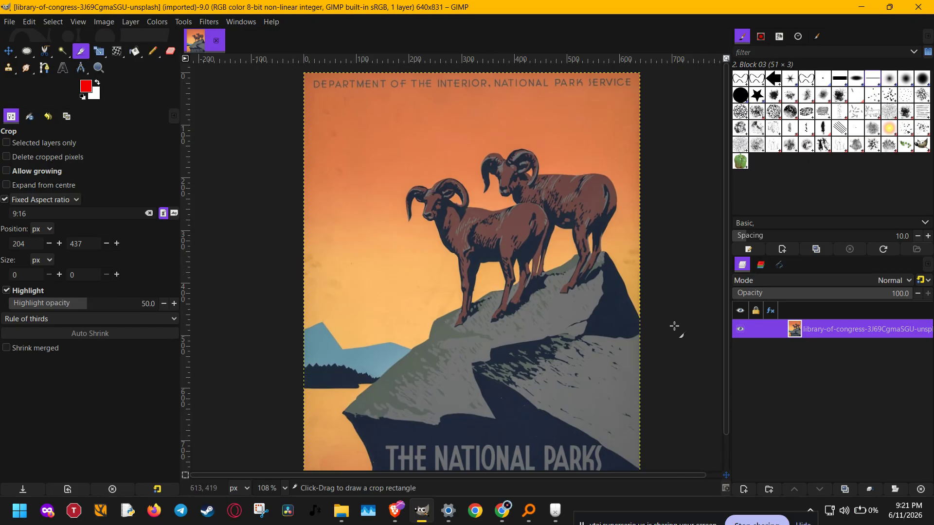
- Add a new transparent layer above the poster image and make the original poster layer active again
{"action": "left_click", "coordinate": [744, 489]}
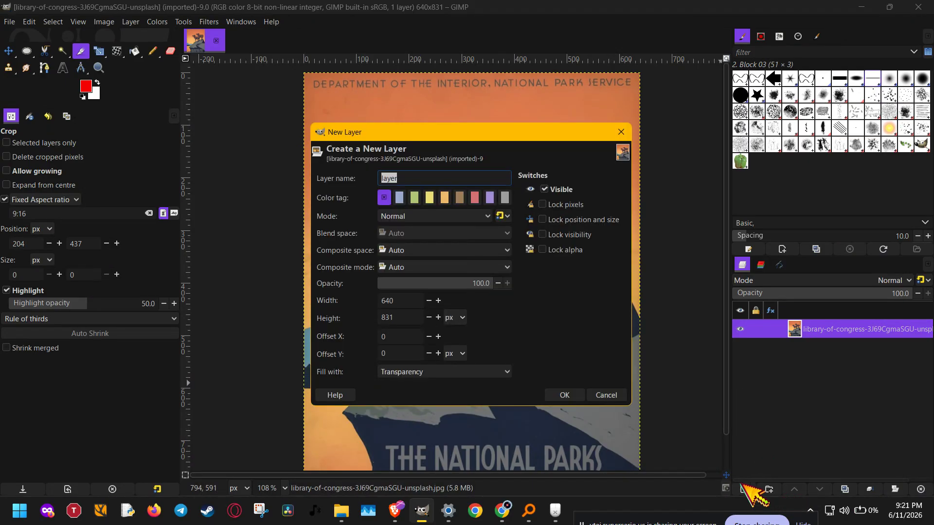
{"action": "left_click", "coordinate": [577, 396]}
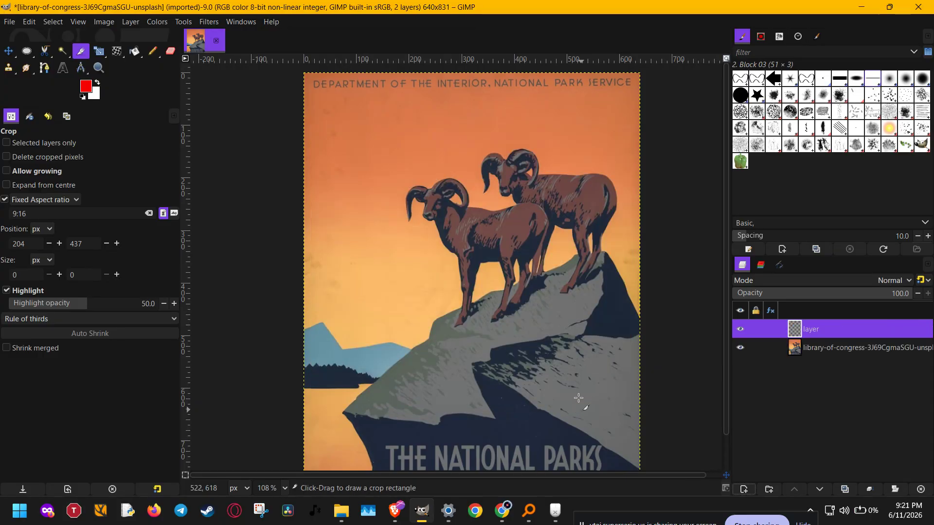
{"action": "left_click", "coordinate": [808, 348]}
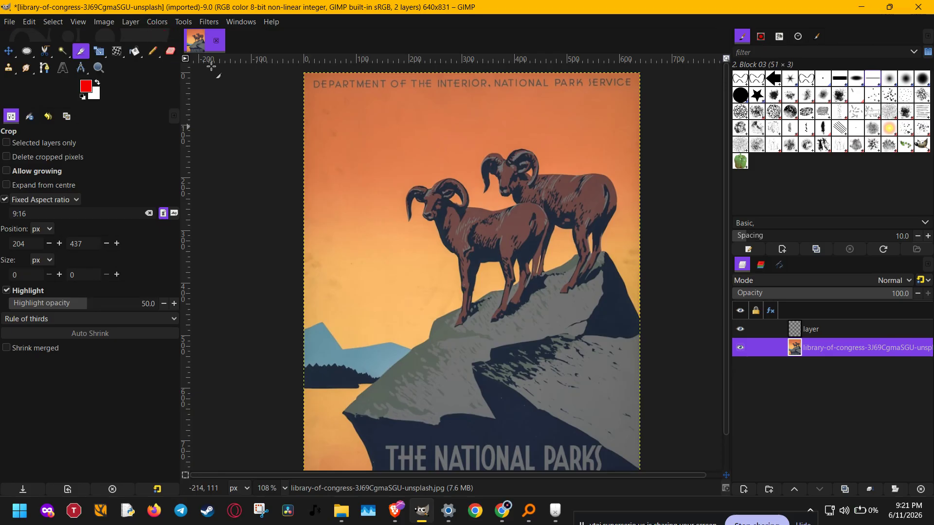
- Activate the Clone tool for working on the poster layer
{"action": "key", "text": "c"}
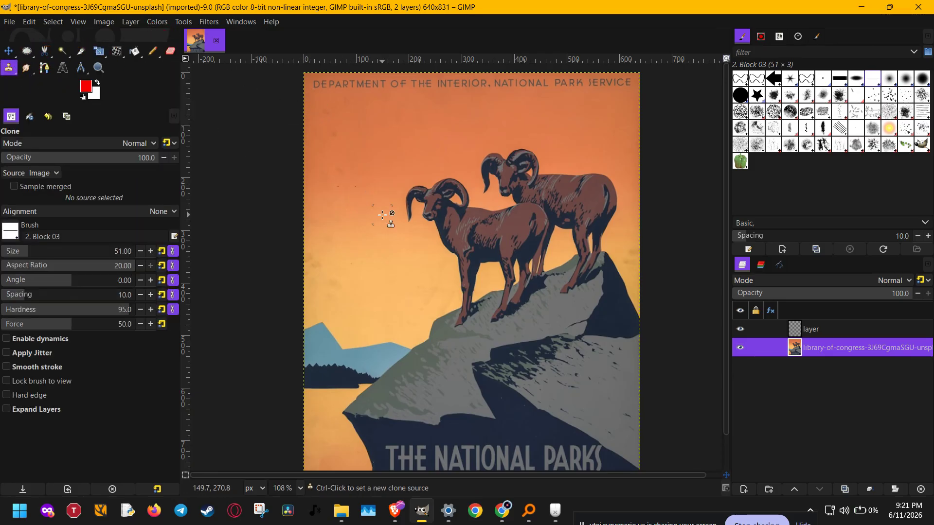
{"action": "scroll", "coordinate": [383, 215], "scroll_direction": "up", "scroll_amount": 4, "text": "ctrl"}
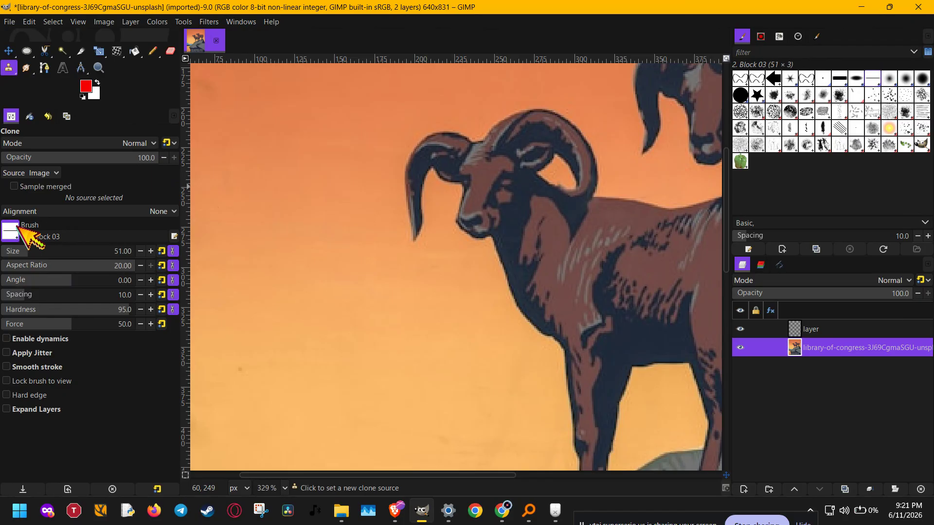
{"action": "left_click", "coordinate": [183, 22]}
{"action": "mouse_move", "coordinate": [248, 55]}
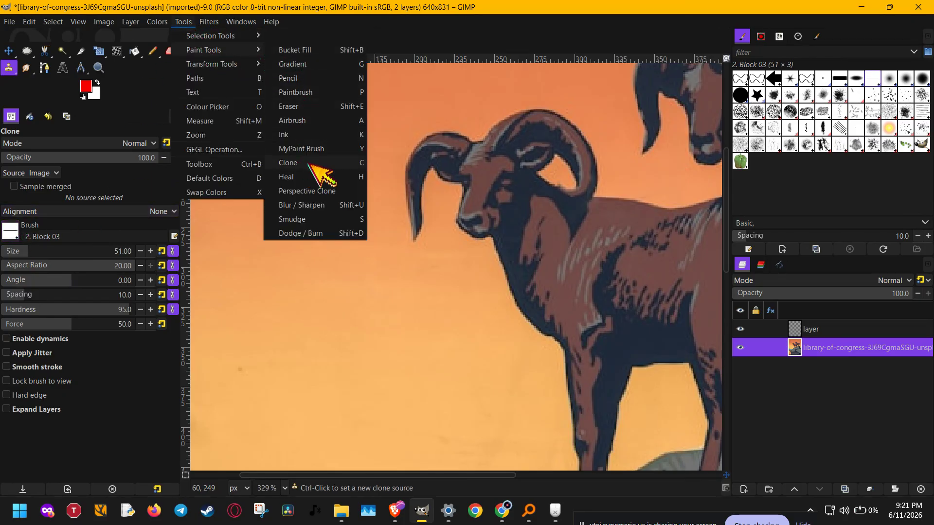
{"action": "left_click", "coordinate": [331, 164]}
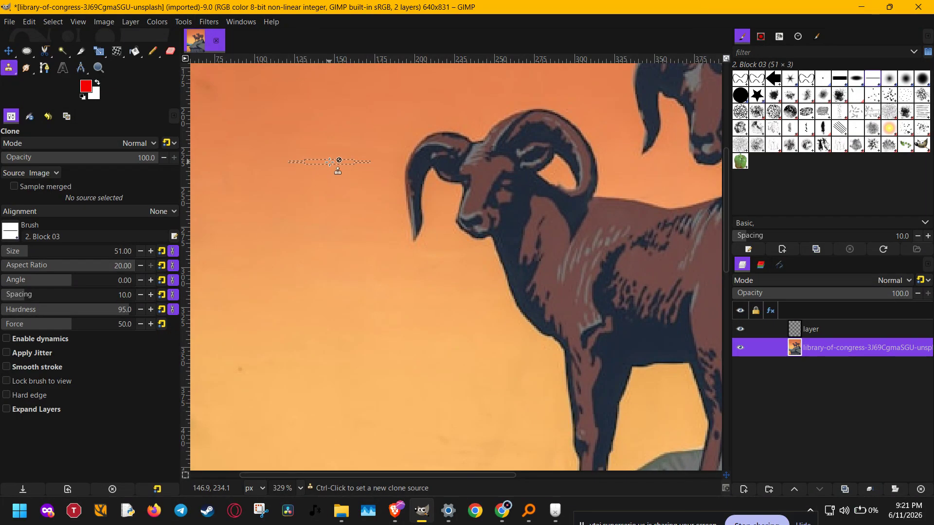
{"action": "scroll", "coordinate": [304, 244], "scroll_direction": "down", "scroll_amount": 10}
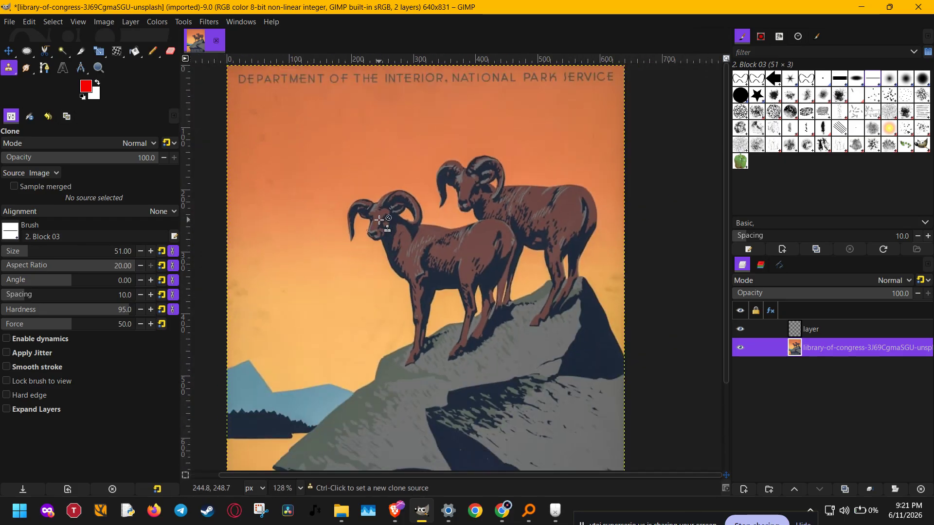
- Choose the soft round brush 2. Hardness 025 for the Clone tool
{"action": "left_click", "coordinate": [11, 232]}
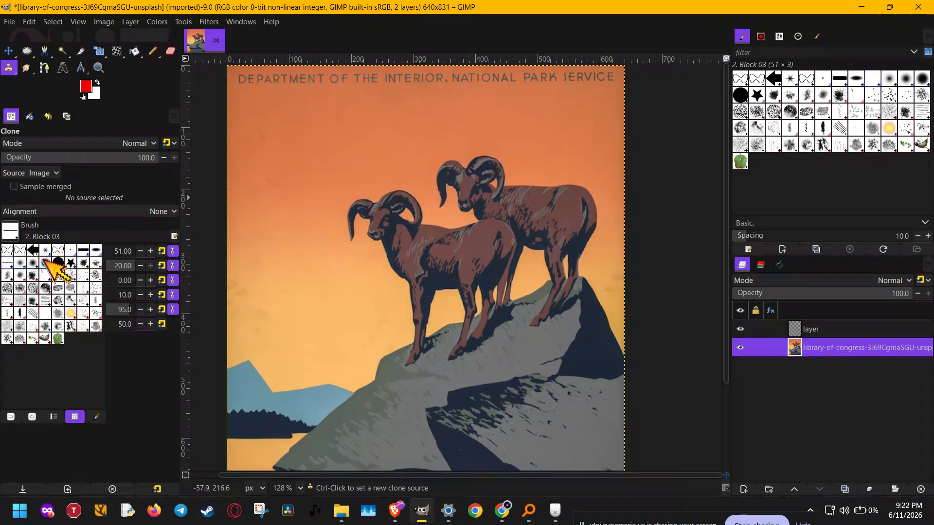
{"action": "left_click", "coordinate": [82, 250]}
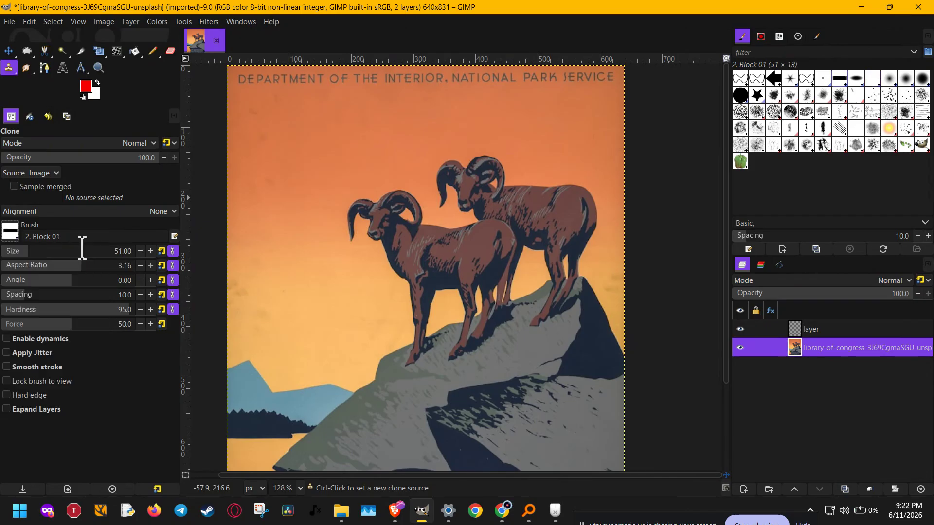
{"action": "left_click", "coordinate": [14, 232]}
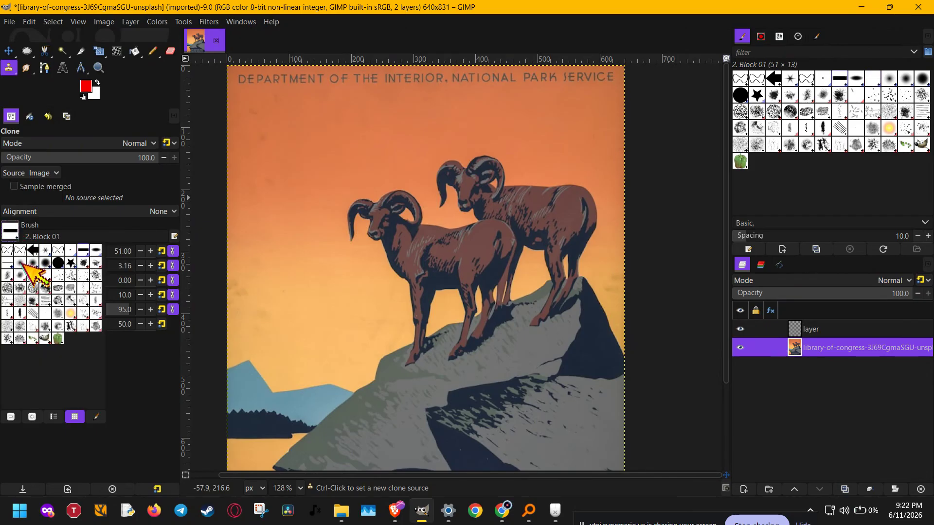
{"action": "left_click", "coordinate": [22, 261]}
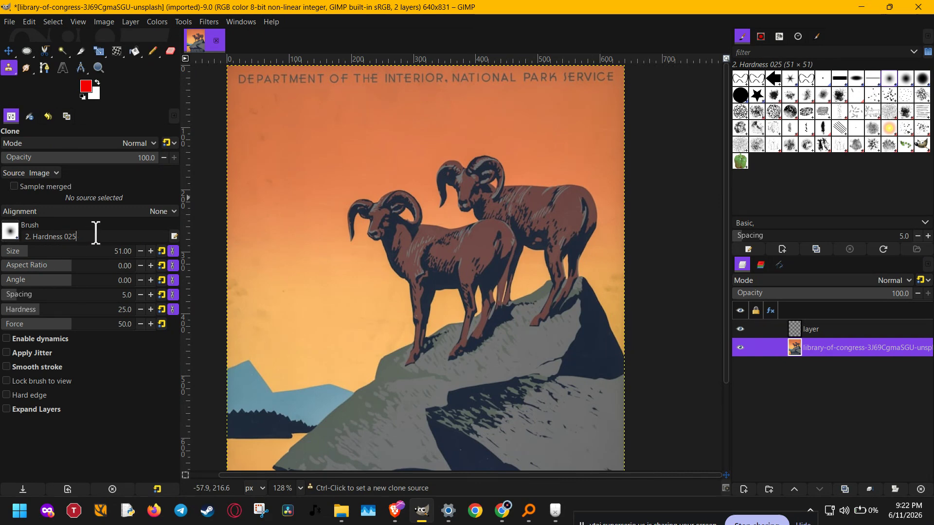
{"action": "left_click", "coordinate": [12, 232]}
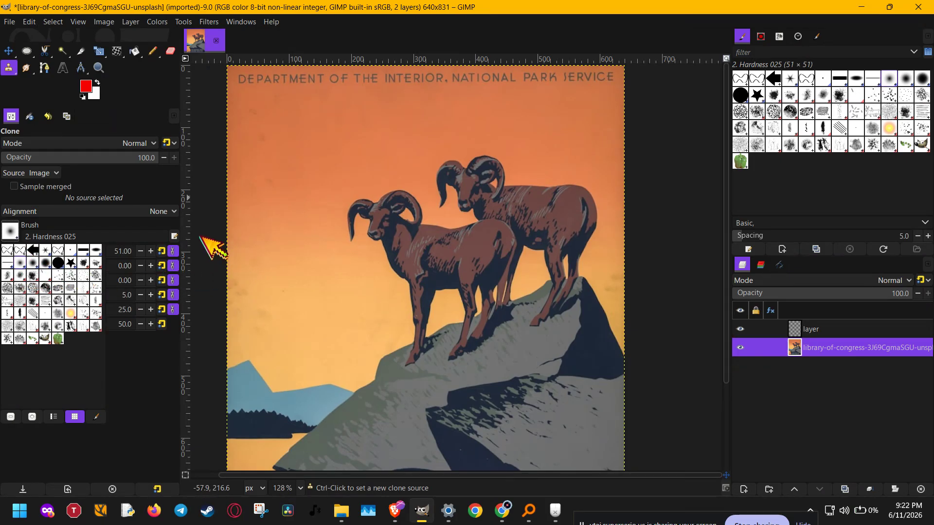
{"action": "left_click", "coordinate": [157, 231]}
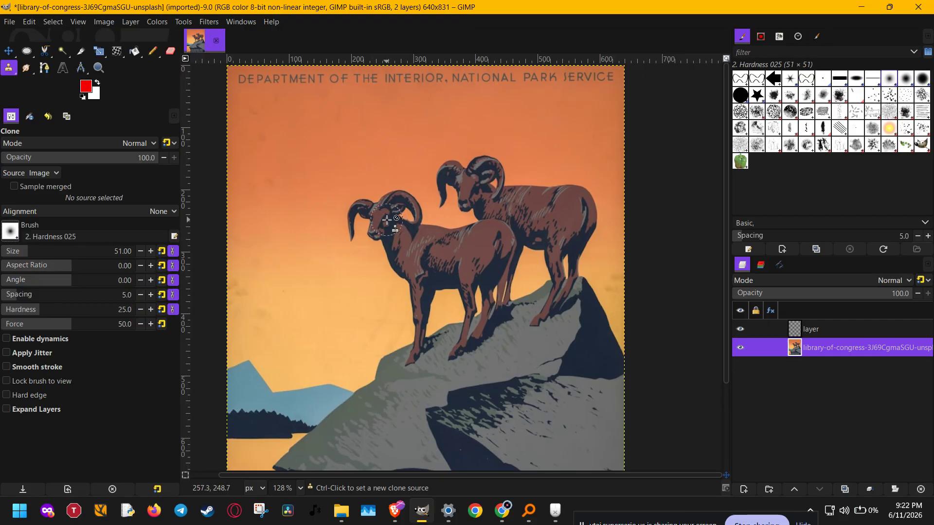
- Sample the start of the poster's heading as clone source, try painting a copy beneath it, and undo the strokes
{"action": "key", "text": "ctrl"}
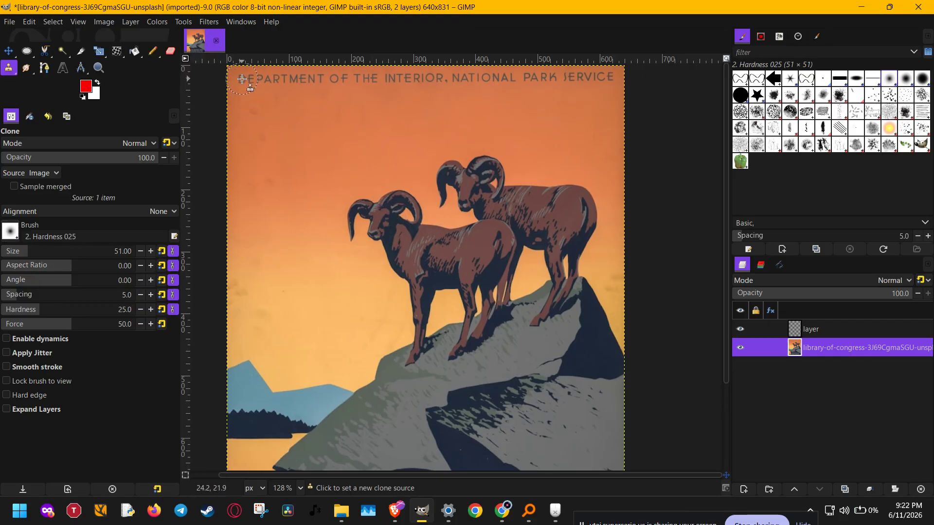
{"action": "scroll", "coordinate": [253, 105], "scroll_direction": "up", "scroll_amount": 3}
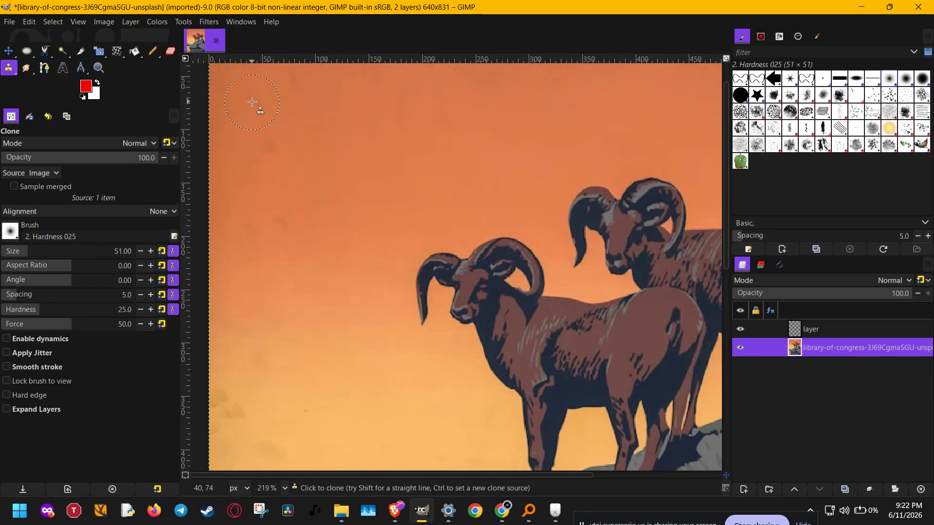
{"action": "key", "text": "space"}
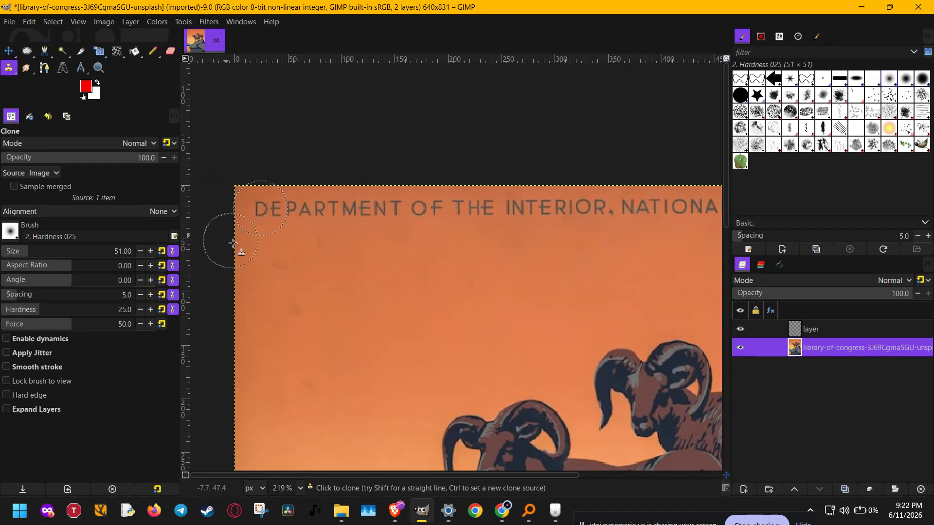
{"action": "scroll", "coordinate": [370, 237], "scroll_direction": "down", "scroll_amount": 3}
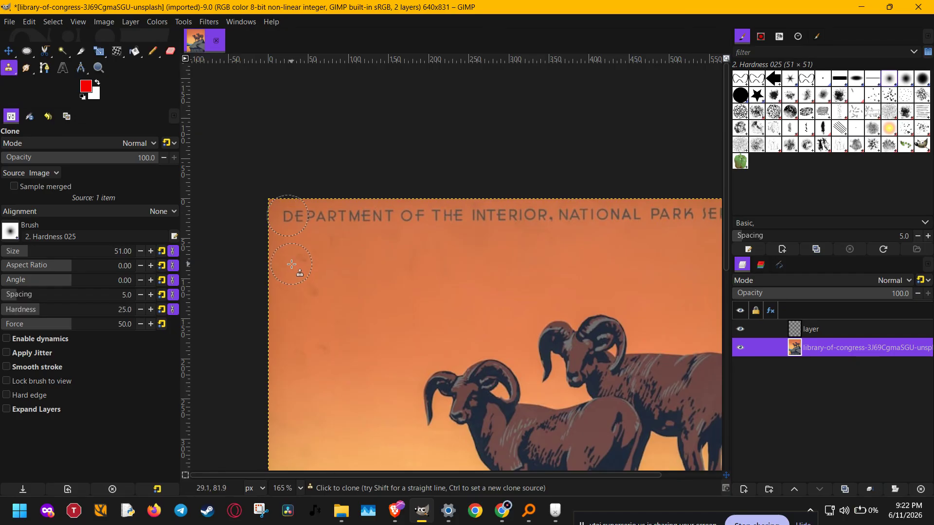
{"action": "mouse_move", "coordinate": [292, 265]}
{"action": "left_mouse_down"}
{"action": "mouse_move", "coordinate": [355, 268]}
{"action": "mouse_move", "coordinate": [293, 267]}
{"action": "mouse_move", "coordinate": [630, 268]}
{"action": "left_mouse_up"}
{"action": "left_click_drag", "start_coordinate": [529, 288], "coordinate": [327, 324]}
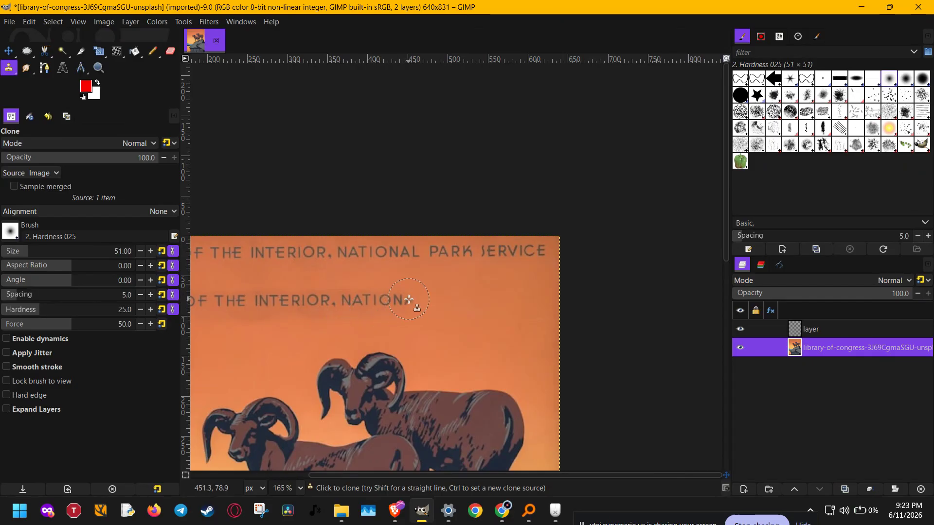
{"action": "mouse_move", "coordinate": [410, 300]}
{"action": "left_mouse_down"}
{"action": "mouse_move", "coordinate": [440, 304]}
{"action": "mouse_move", "coordinate": [409, 296]}
{"action": "left_mouse_up"}
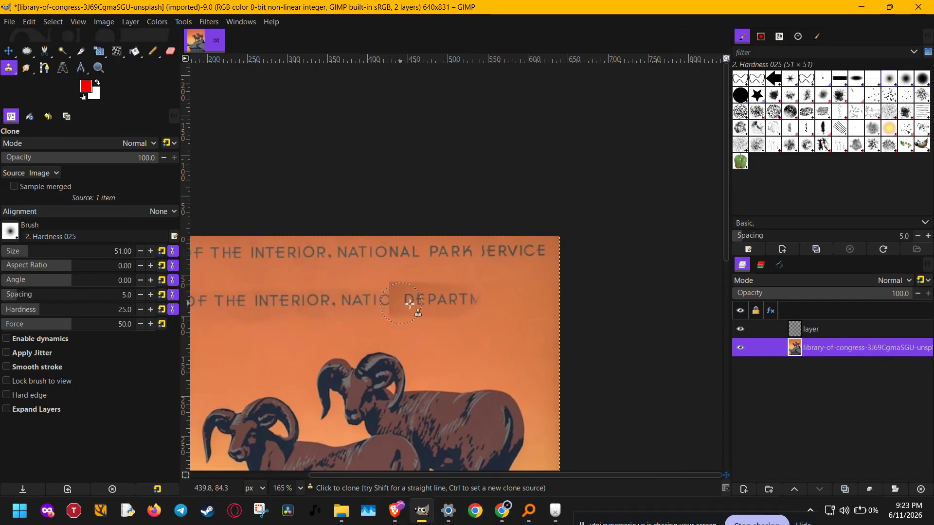
{"action": "key", "text": "ctrl+z"}
{"action": "key", "text": "ctrl+z"}
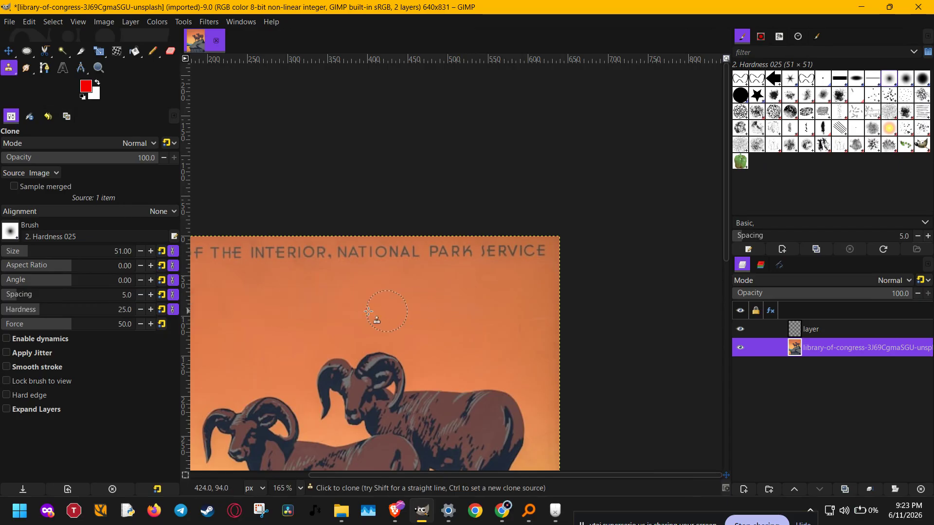
- Clone the full "DEPARTMENT OF THE INTERIOR, NATIONAL PARK SERVICE" heading directly below the original, and undo the copy
{"action": "mouse_move", "coordinate": [373, 317]}
{"action": "left_mouse_down"}
{"action": "mouse_move", "coordinate": [523, 323]}
{"action": "mouse_move", "coordinate": [529, 338]}
{"action": "left_mouse_up"}
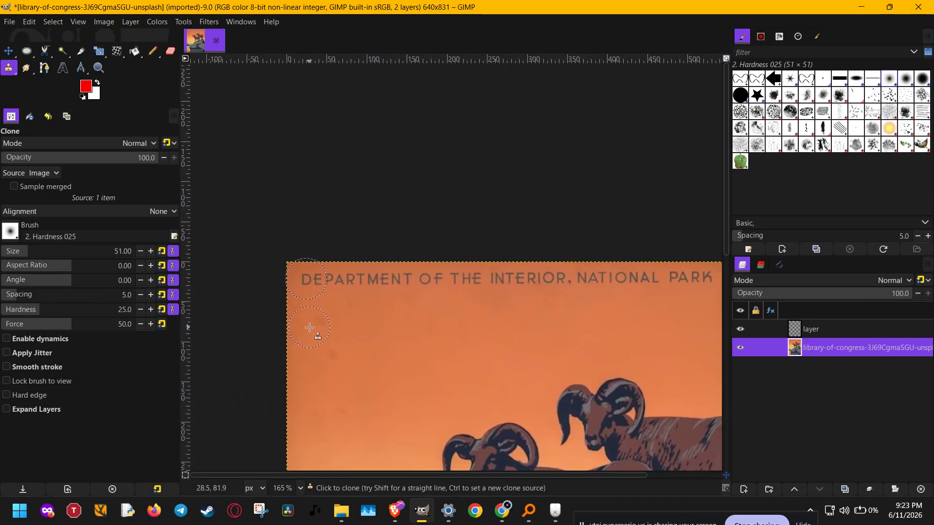
{"action": "left_click_drag", "start_coordinate": [310, 327], "coordinate": [654, 335]}
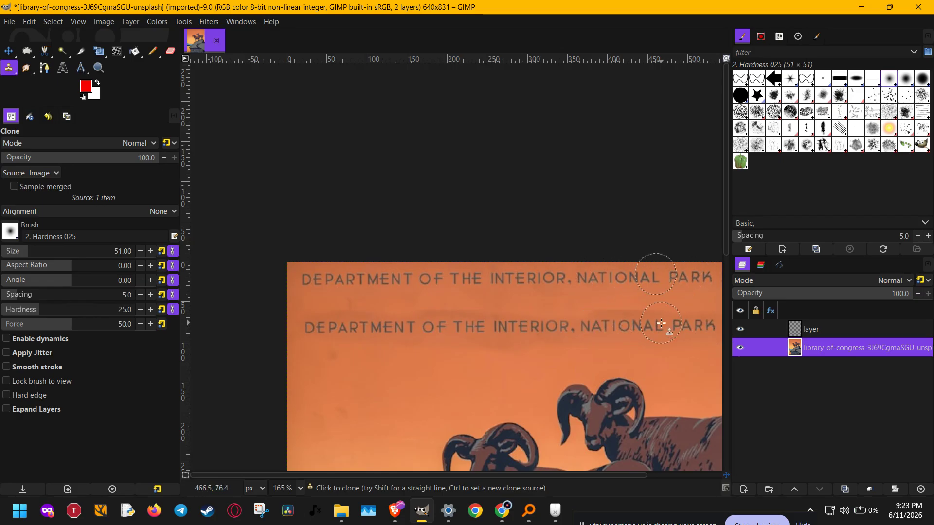
{"action": "scroll", "coordinate": [662, 323], "scroll_direction": "right", "scroll_amount": 3}
{"action": "left_click_drag", "start_coordinate": [649, 327], "coordinate": [707, 327]}
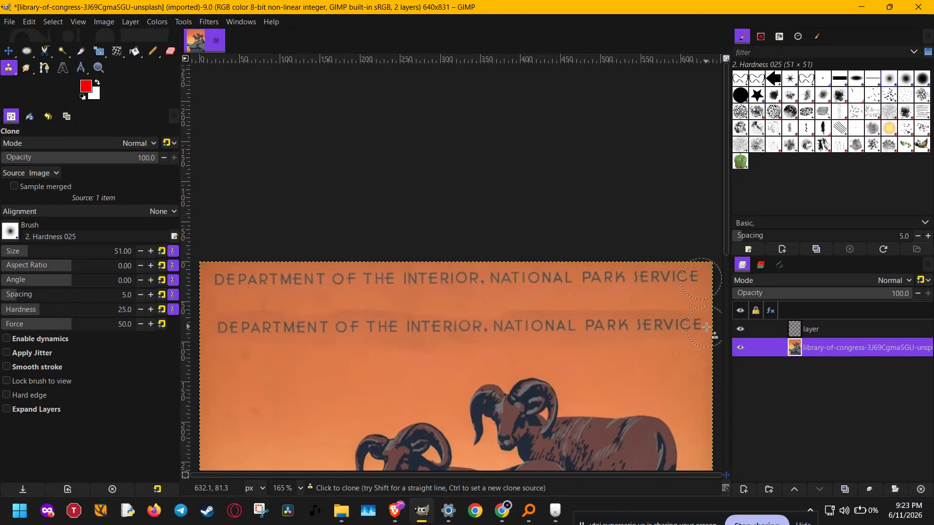
{"action": "scroll", "coordinate": [566, 340], "scroll_direction": "down", "scroll_amount": 3}
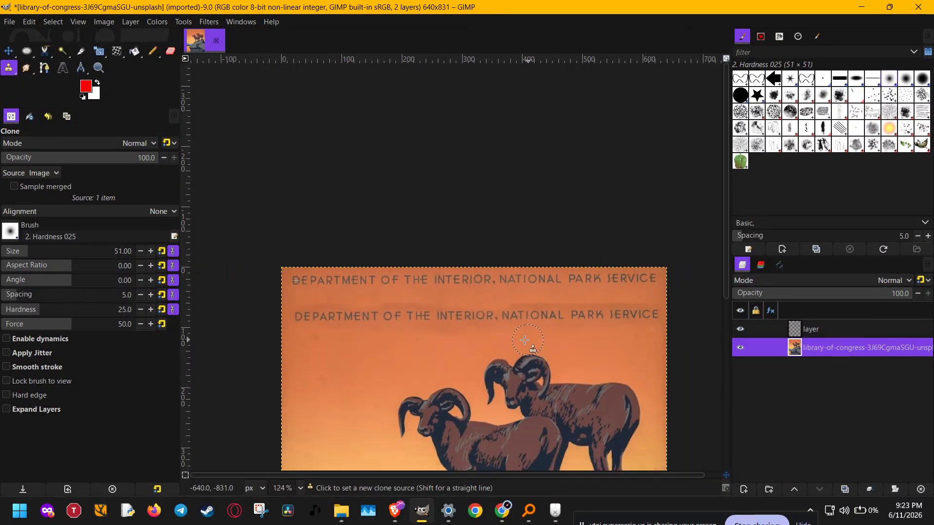
{"action": "scroll", "coordinate": [309, 312], "scroll_direction": "up", "scroll_amount": 3}
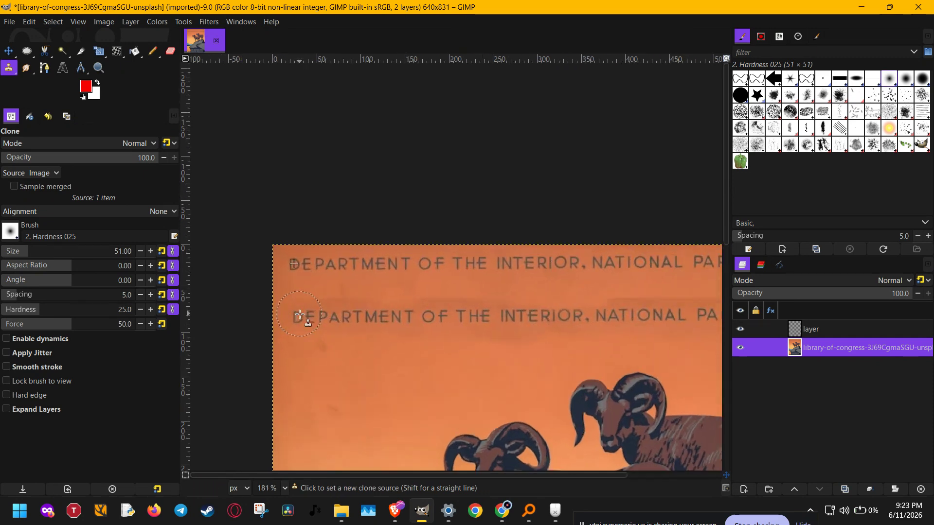
{"action": "scroll", "coordinate": [316, 359], "scroll_direction": "down", "scroll_amount": 3}
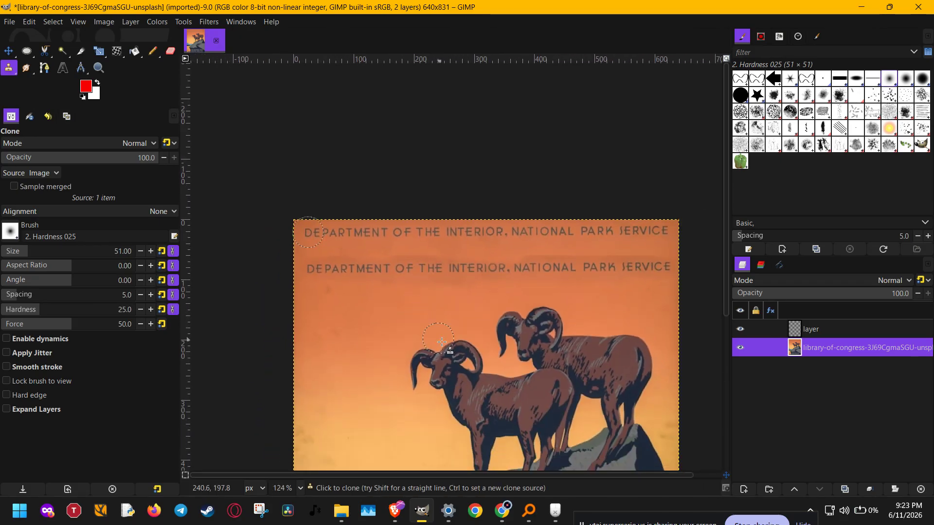
{"action": "key", "text": "ctrl+z"}
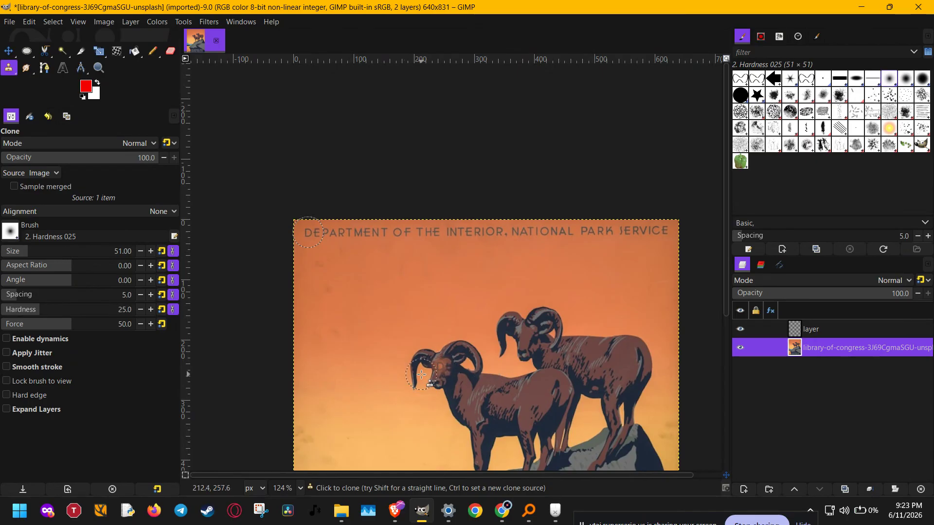
- Sample the front ram's head and clone a partial ram into the upper-left sky and a full ram in front of the herd
{"action": "left_click", "coordinate": [447, 365], "text": "ctrl"}
{"action": "mouse_move", "coordinate": [327, 312]}
{"action": "left_mouse_down"}
{"action": "mouse_move", "coordinate": [343, 283]}
{"action": "mouse_move", "coordinate": [321, 298]}
{"action": "mouse_move", "coordinate": [347, 299]}
{"action": "mouse_move", "coordinate": [335, 276]}
{"action": "mouse_move", "coordinate": [297, 287]}
{"action": "mouse_move", "coordinate": [300, 309]}
{"action": "mouse_move", "coordinate": [312, 293]}
{"action": "mouse_move", "coordinate": [336, 303]}
{"action": "mouse_move", "coordinate": [354, 291]}
{"action": "mouse_move", "coordinate": [364, 301]}
{"action": "mouse_move", "coordinate": [330, 324]}
{"action": "mouse_move", "coordinate": [363, 396]}
{"action": "left_mouse_up"}
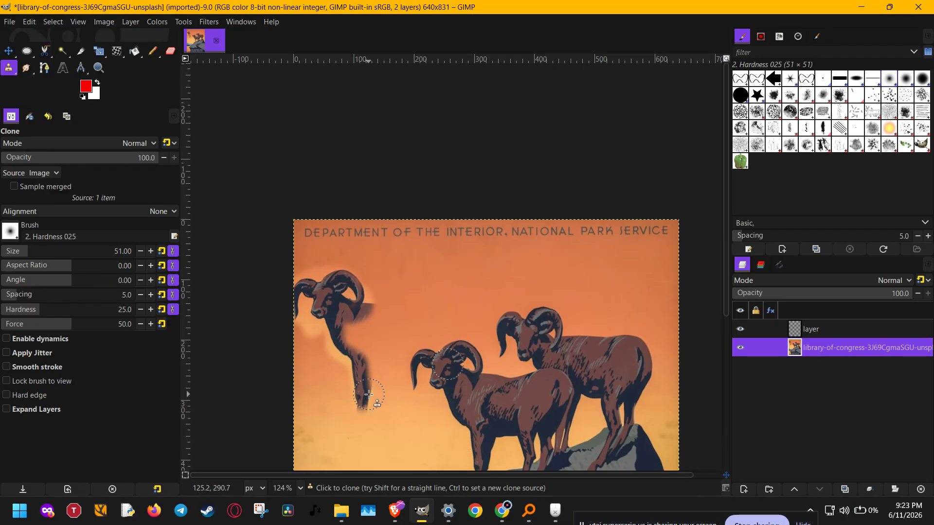
{"action": "scroll", "coordinate": [369, 394], "scroll_direction": "down", "scroll_amount": 2}
{"action": "mouse_move", "coordinate": [362, 352]}
{"action": "left_mouse_down"}
{"action": "mouse_move", "coordinate": [358, 395]}
{"action": "mouse_move", "coordinate": [351, 333]}
{"action": "mouse_move", "coordinate": [343, 379]}
{"action": "mouse_move", "coordinate": [342, 331]}
{"action": "mouse_move", "coordinate": [335, 359]}
{"action": "mouse_move", "coordinate": [361, 338]}
{"action": "mouse_move", "coordinate": [374, 355]}
{"action": "mouse_move", "coordinate": [361, 347]}
{"action": "mouse_move", "coordinate": [372, 343]}
{"action": "mouse_move", "coordinate": [383, 383]}
{"action": "mouse_move", "coordinate": [368, 386]}
{"action": "mouse_move", "coordinate": [381, 376]}
{"action": "mouse_move", "coordinate": [378, 357]}
{"action": "mouse_move", "coordinate": [374, 378]}
{"action": "left_mouse_up"}
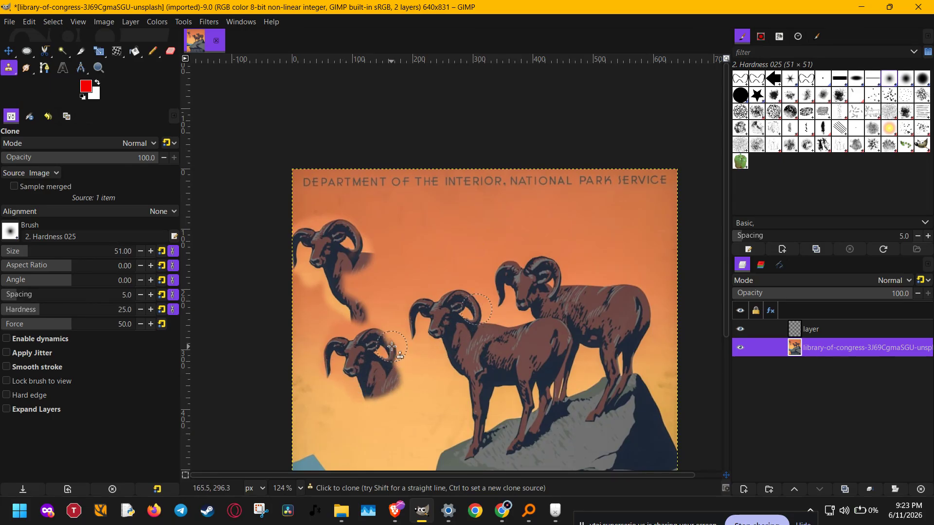
{"action": "mouse_move", "coordinate": [392, 346]}
{"action": "left_mouse_down"}
{"action": "mouse_move", "coordinate": [412, 382]}
{"action": "mouse_move", "coordinate": [403, 385]}
{"action": "mouse_move", "coordinate": [407, 373]}
{"action": "mouse_move", "coordinate": [438, 379]}
{"action": "mouse_move", "coordinate": [394, 387]}
{"action": "mouse_move", "coordinate": [374, 406]}
{"action": "mouse_move", "coordinate": [414, 405]}
{"action": "mouse_move", "coordinate": [452, 367]}
{"action": "mouse_move", "coordinate": [477, 374]}
{"action": "mouse_move", "coordinate": [441, 386]}
{"action": "mouse_move", "coordinate": [471, 403]}
{"action": "mouse_move", "coordinate": [470, 442]}
{"action": "mouse_move", "coordinate": [457, 459]}
{"action": "mouse_move", "coordinate": [457, 390]}
{"action": "mouse_move", "coordinate": [438, 430]}
{"action": "mouse_move", "coordinate": [423, 418]}
{"action": "mouse_move", "coordinate": [427, 402]}
{"action": "mouse_move", "coordinate": [389, 413]}
{"action": "mouse_move", "coordinate": [389, 426]}
{"action": "mouse_move", "coordinate": [426, 346]}
{"action": "left_mouse_up"}
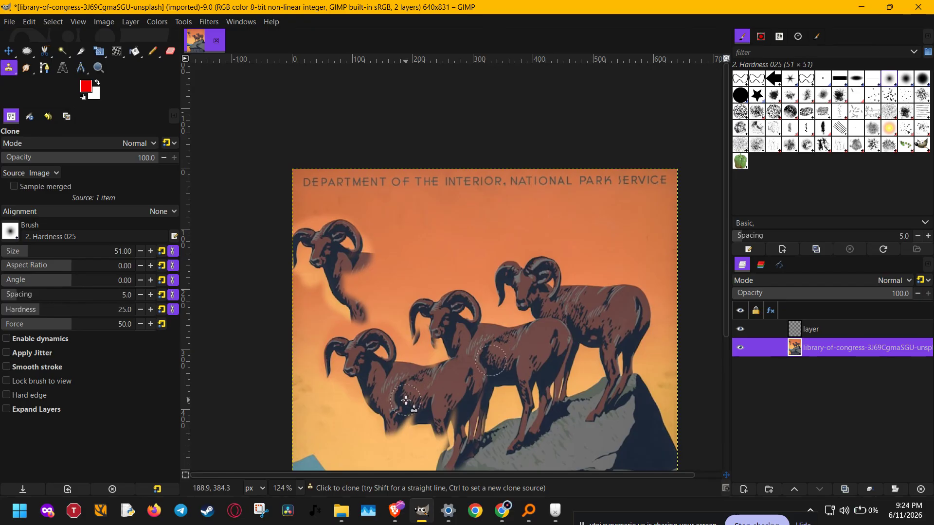
{"action": "mouse_move", "coordinate": [406, 400]}
{"action": "left_mouse_down"}
{"action": "mouse_move", "coordinate": [386, 473]}
{"action": "mouse_move", "coordinate": [400, 339]}
{"action": "mouse_move", "coordinate": [403, 370]}
{"action": "mouse_move", "coordinate": [421, 320]}
{"action": "mouse_move", "coordinate": [451, 346]}
{"action": "mouse_move", "coordinate": [423, 385]}
{"action": "mouse_move", "coordinate": [423, 402]}
{"action": "mouse_move", "coordinate": [428, 390]}
{"action": "mouse_move", "coordinate": [383, 419]}
{"action": "mouse_move", "coordinate": [373, 403]}
{"action": "mouse_move", "coordinate": [365, 423]}
{"action": "mouse_move", "coordinate": [356, 413]}
{"action": "mouse_move", "coordinate": [326, 458]}
{"action": "mouse_move", "coordinate": [375, 424]}
{"action": "mouse_move", "coordinate": [328, 460]}
{"action": "mouse_move", "coordinate": [369, 439]}
{"action": "left_mouse_up"}
{"action": "scroll", "coordinate": [388, 454], "scroll_direction": "down", "scroll_amount": 3}
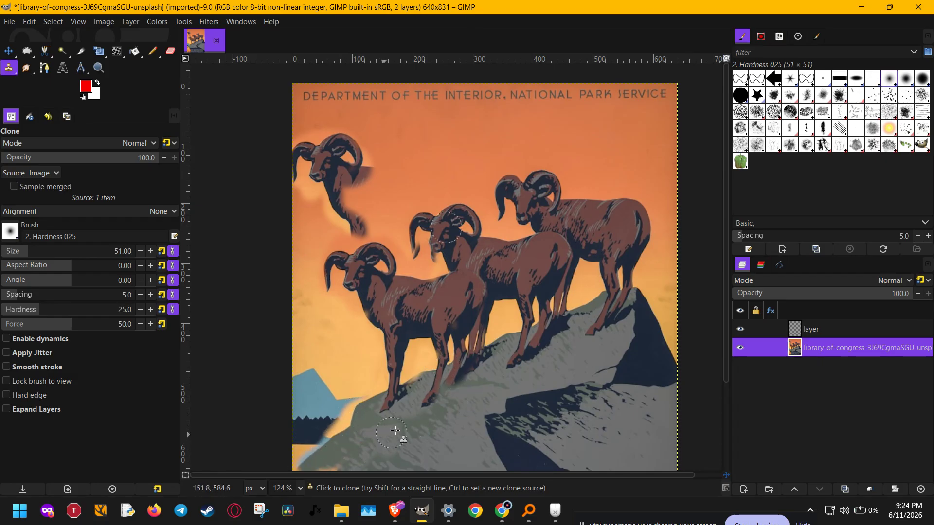
{"action": "scroll", "coordinate": [433, 356], "scroll_direction": "down", "scroll_amount": 3}
{"action": "scroll", "coordinate": [433, 356], "scroll_direction": "down", "scroll_amount": 1}
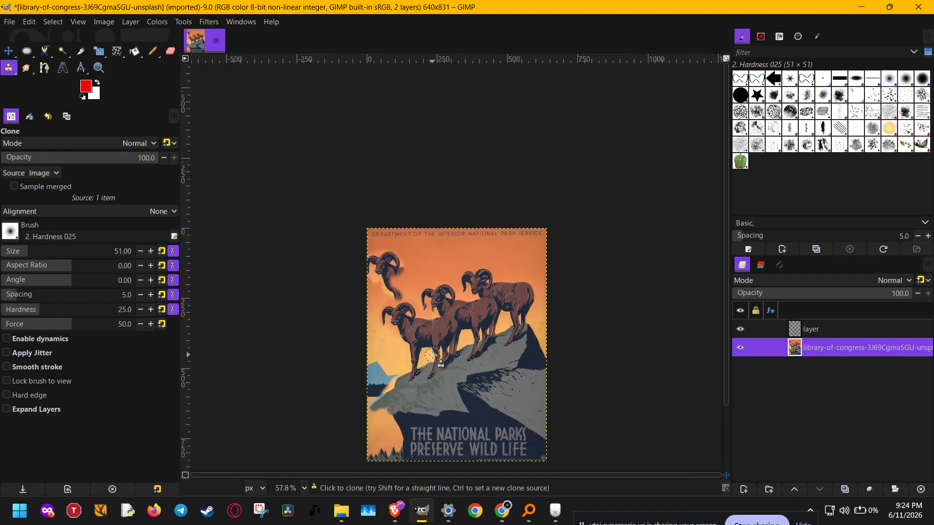
- Undo the ram cloning strokes and the added layer to restore the original single-layer poster
{"action": "key", "text": "ctrl+z"}
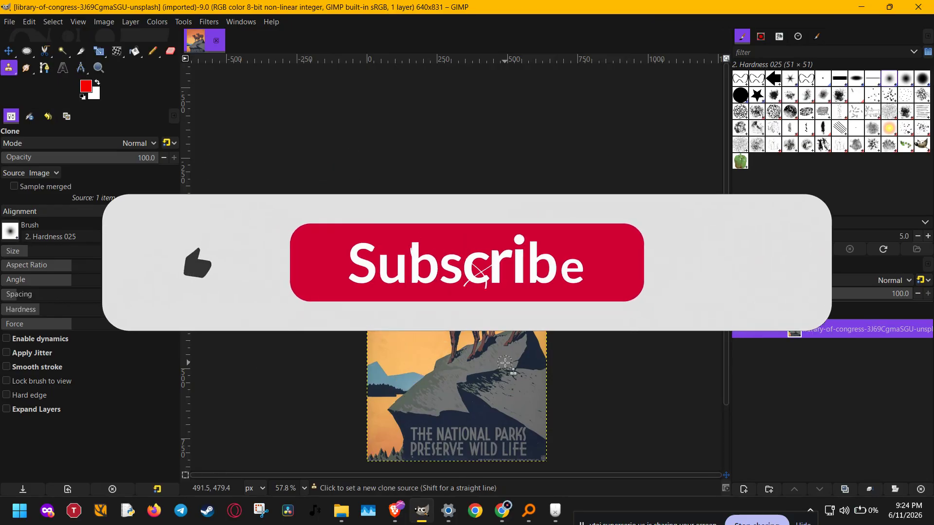
{"action": "left_click", "coordinate": [732, 524]}
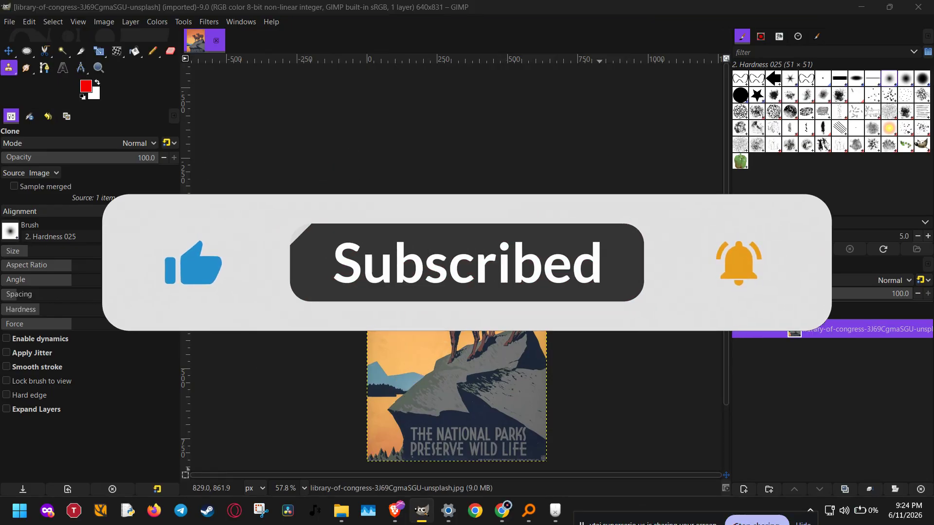